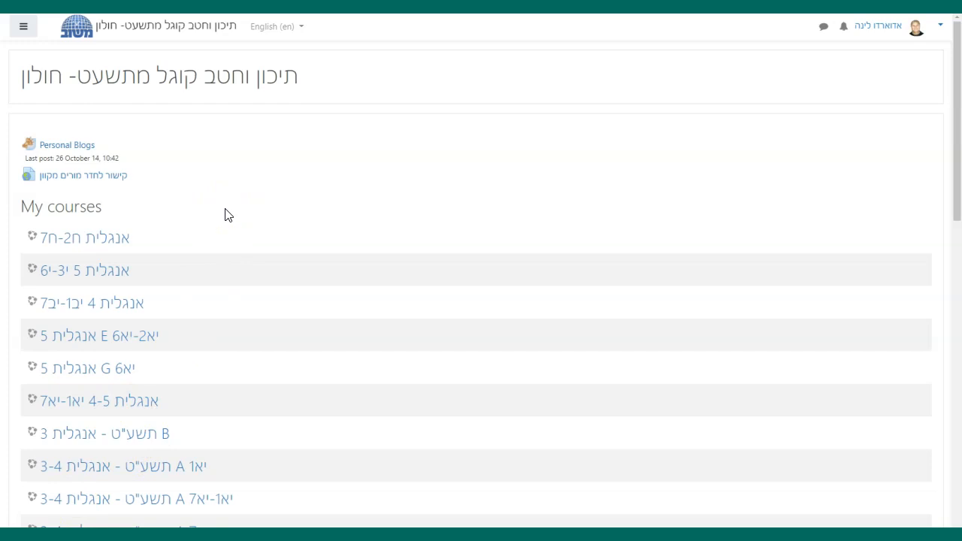
- Look through the full list of enrolled courses on the site home page and return to its beginning
scroll(225, 215, "down", 3)
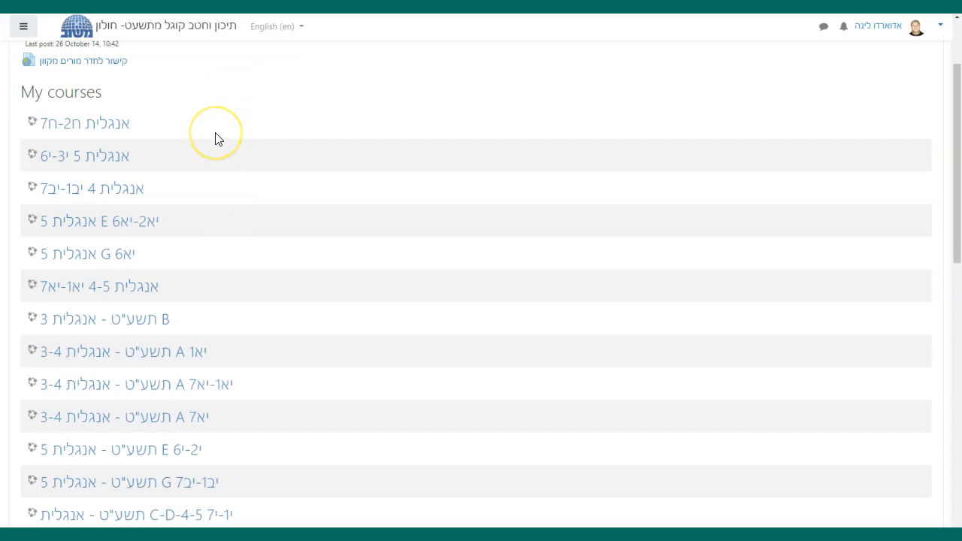
scroll(215, 130, "down", 3)
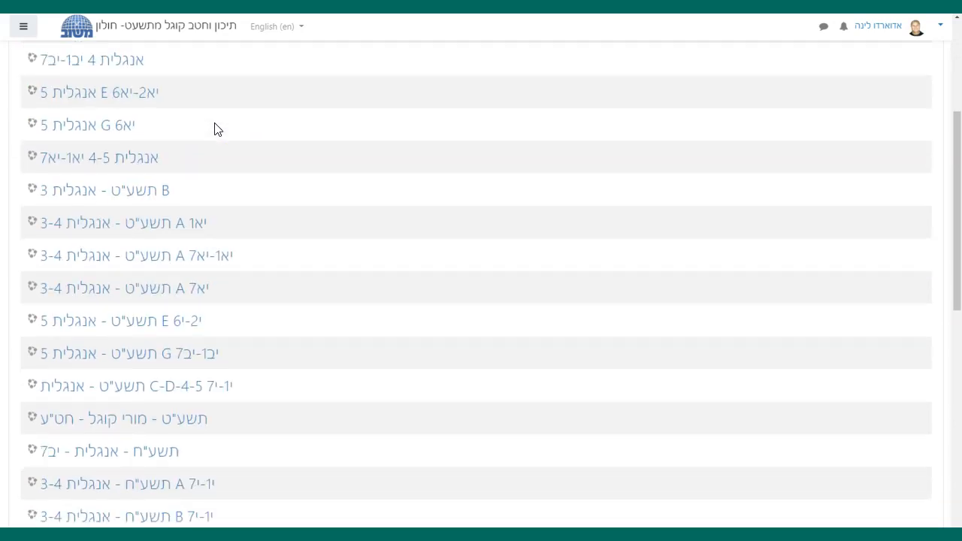
scroll(216, 129, "down", 4)
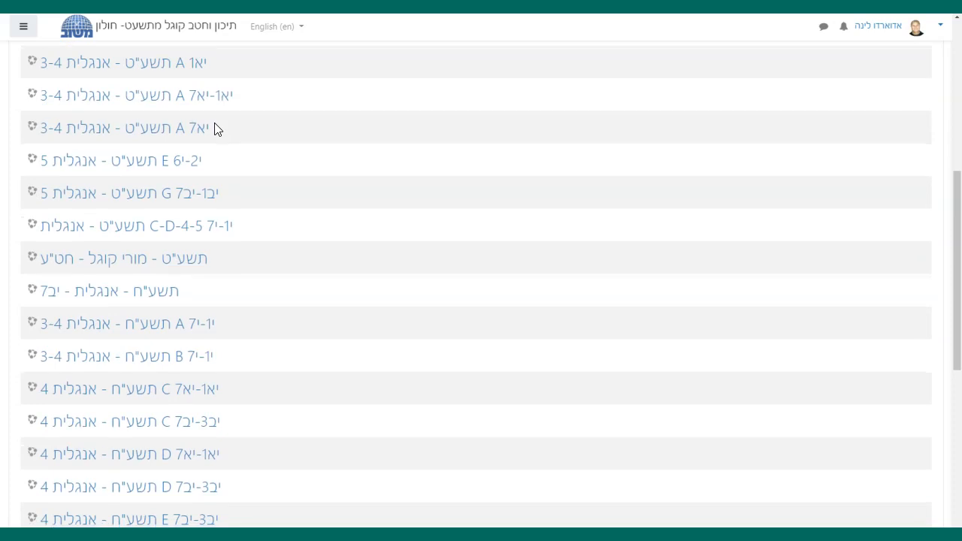
scroll(216, 130, "down", 2)
scroll(215, 129, "down", 3)
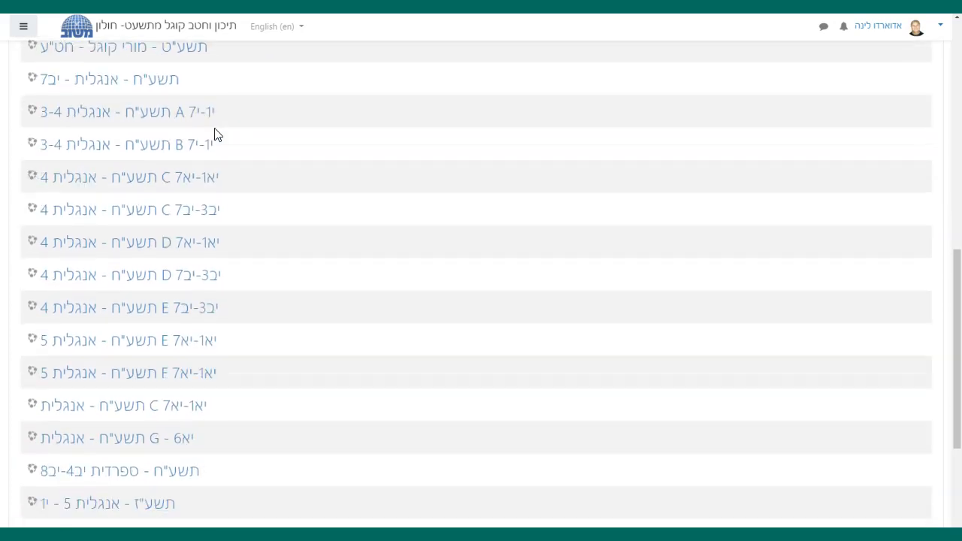
scroll(224, 135, "down", 5)
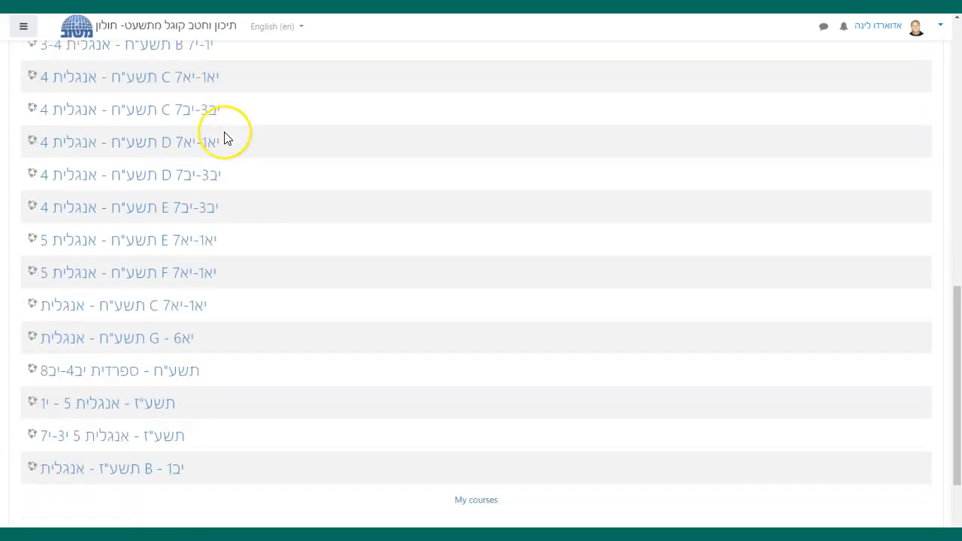
scroll(226, 137, "up", 15)
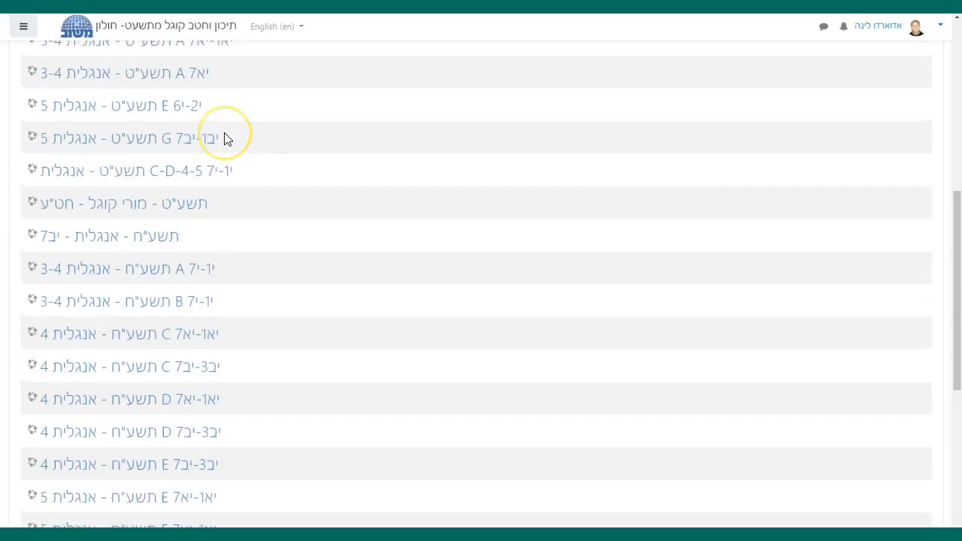
scroll(224, 138, "up", 1)
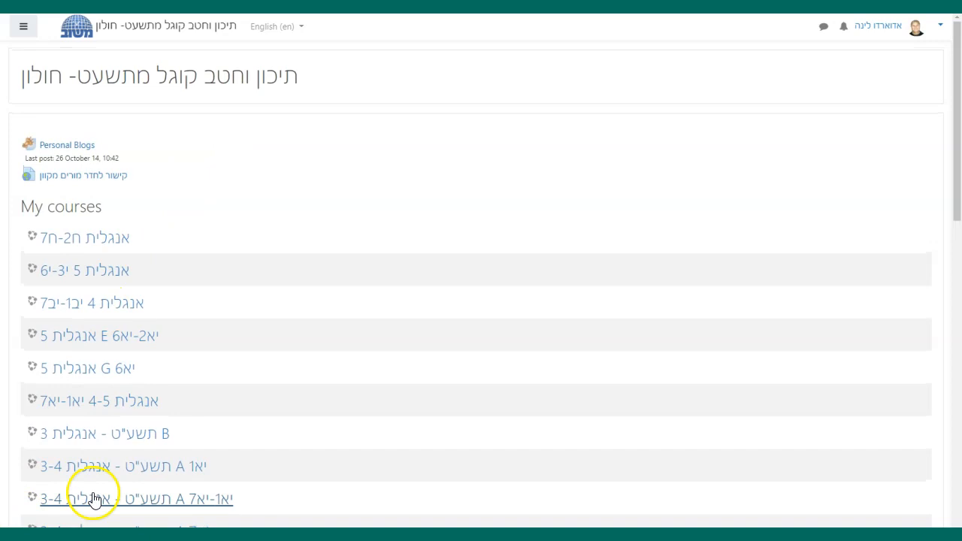
- Examine the site navigation drawer's entries, close the drawer, and view the account menu options
left_click(30, 37)
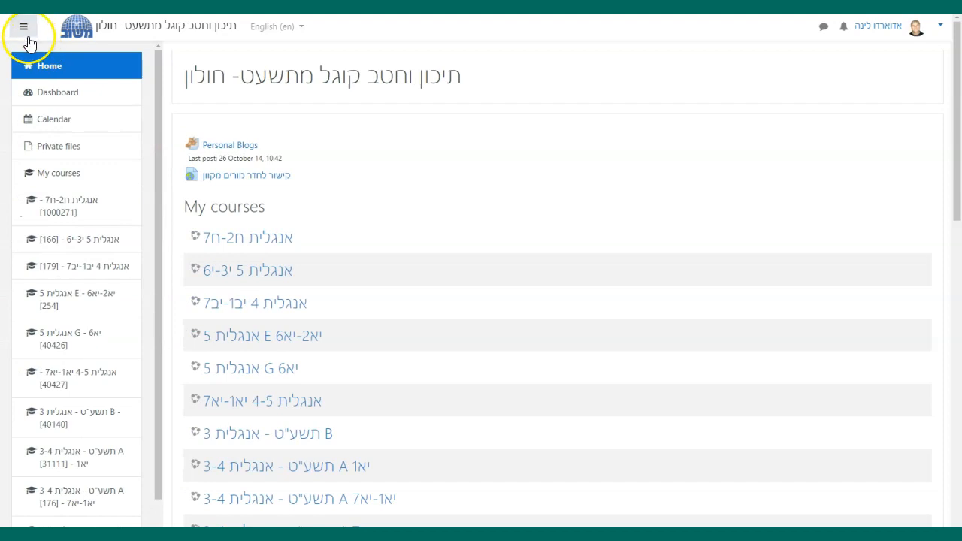
scroll(69, 189, "down", 2)
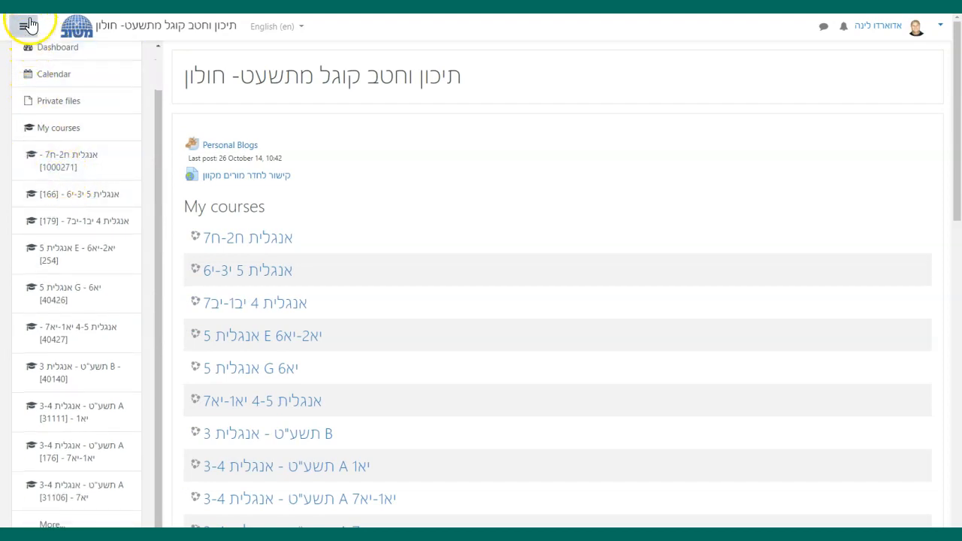
left_click(27, 27)
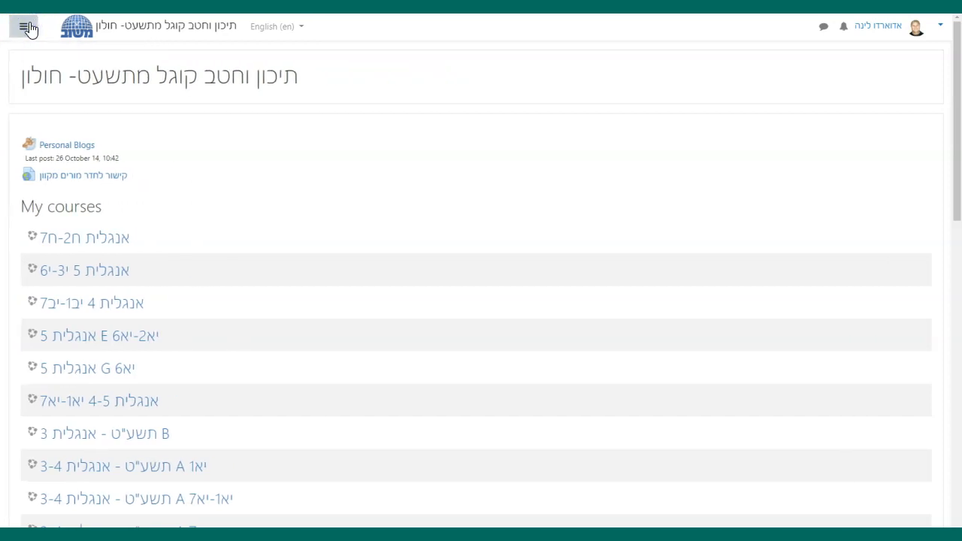
left_click(27, 27)
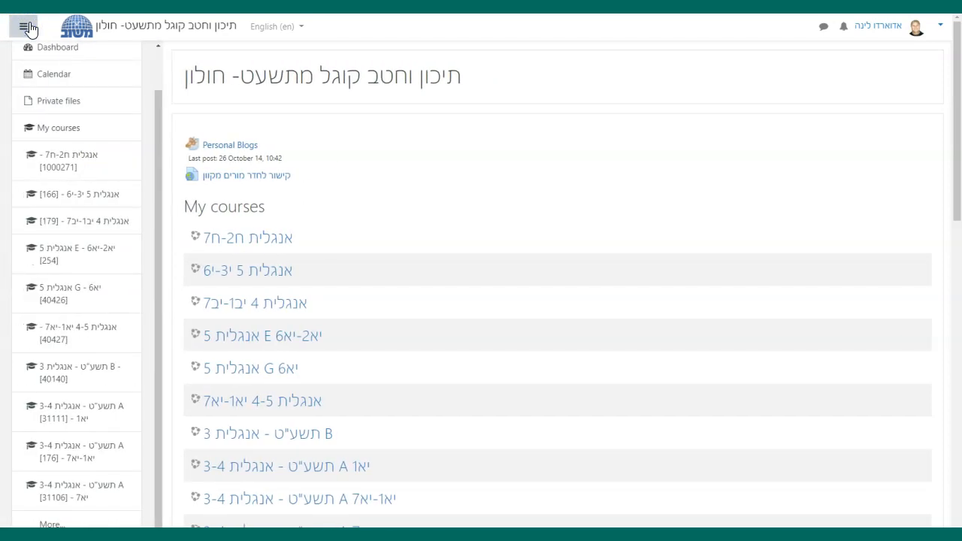
left_click(28, 28)
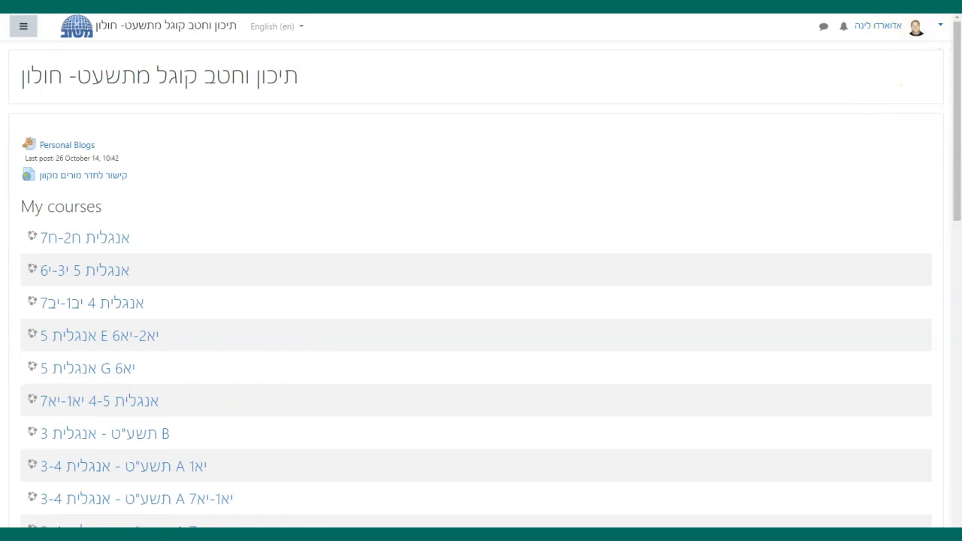
left_click(940, 28)
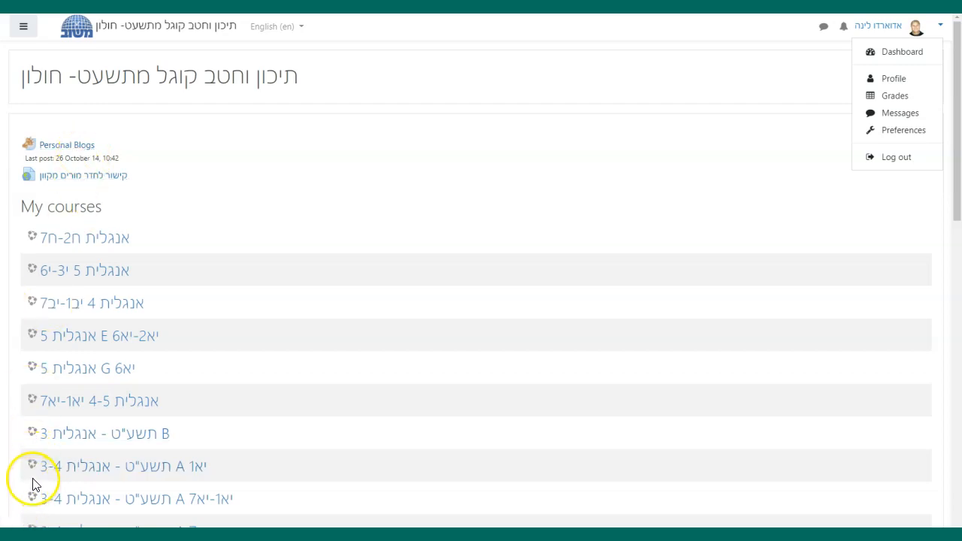
- Open the last course in the My courses list, "תשע"ז - אנגלית B - יב1"
scroll(33, 482, "down", 1)
scroll(33, 483, "down", 10)
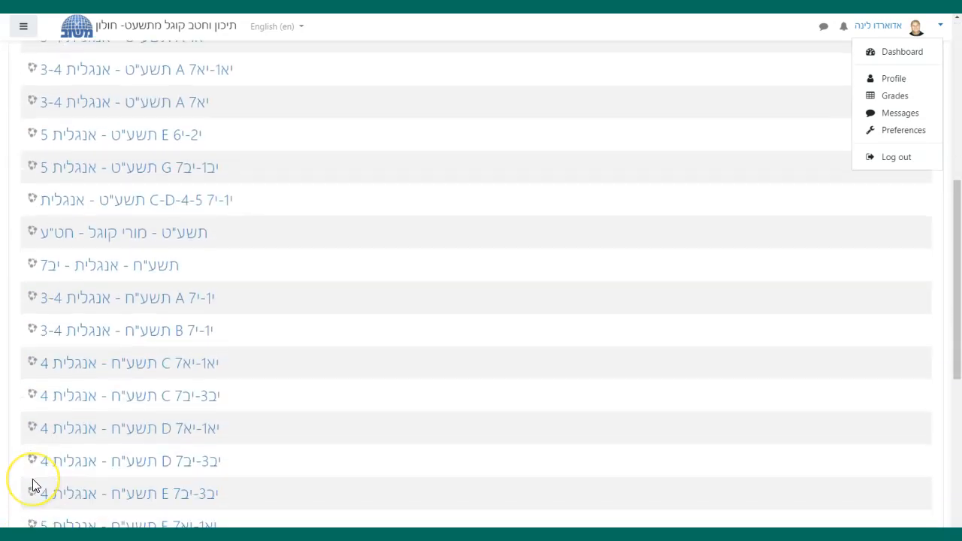
scroll(33, 485, "down", 6)
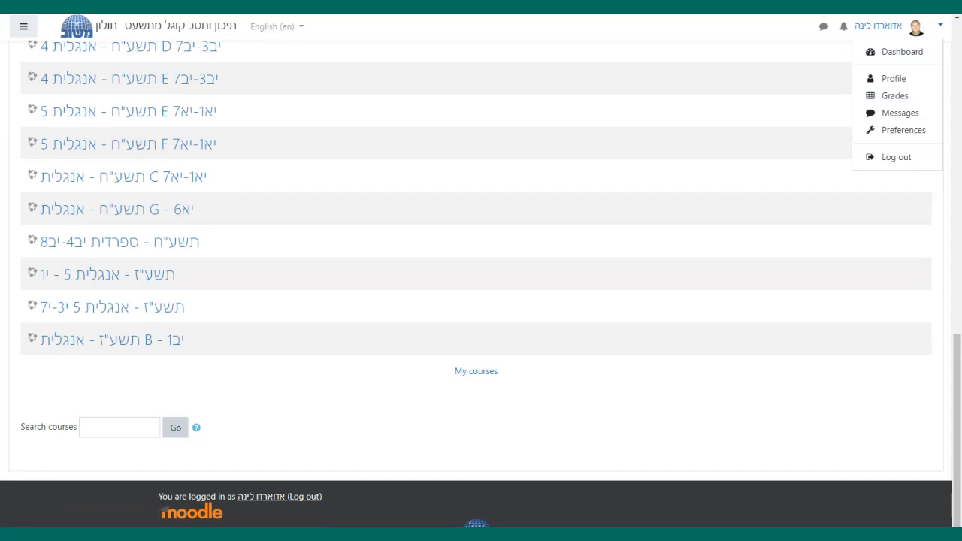
left_click(37, 493)
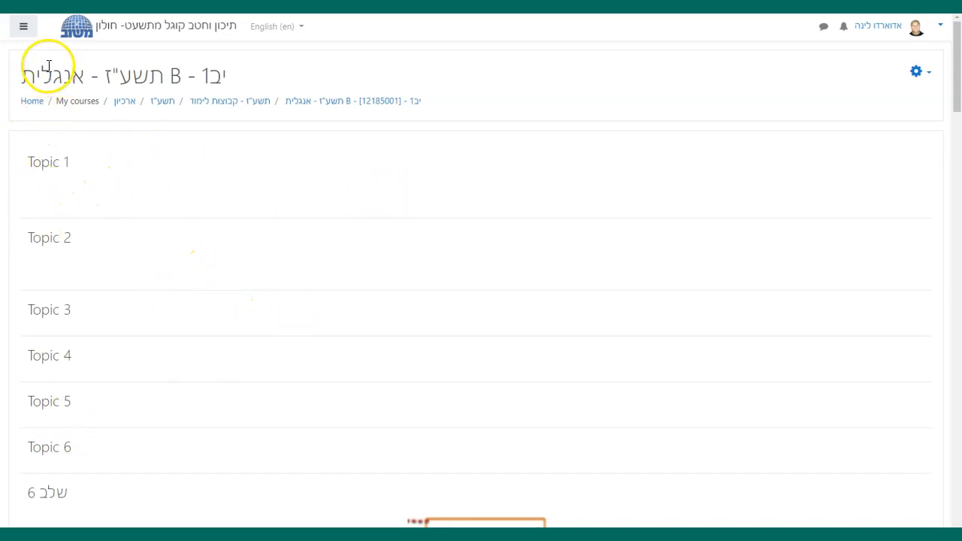
- Look over the course's navigation drawer and its administration options, leaving both closed
left_click(25, 27)
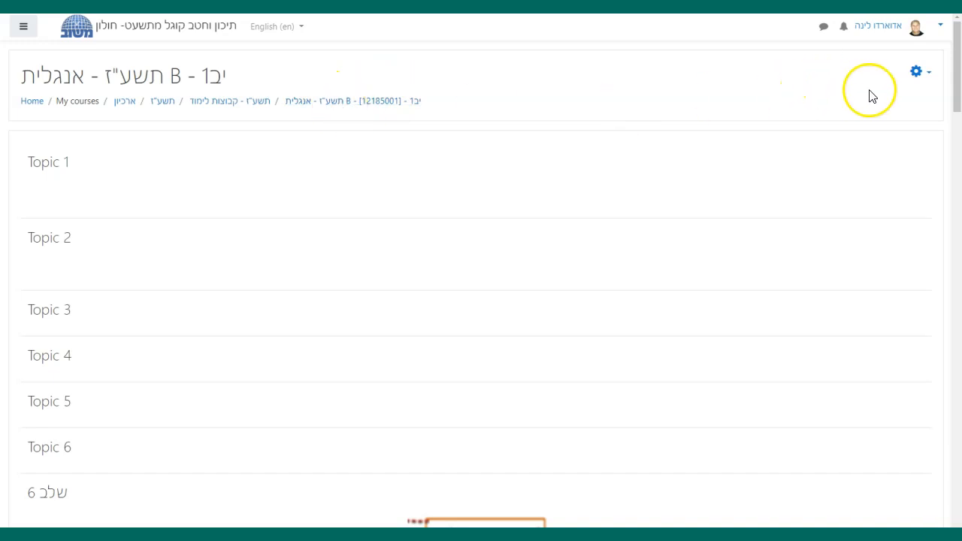
left_click(928, 77)
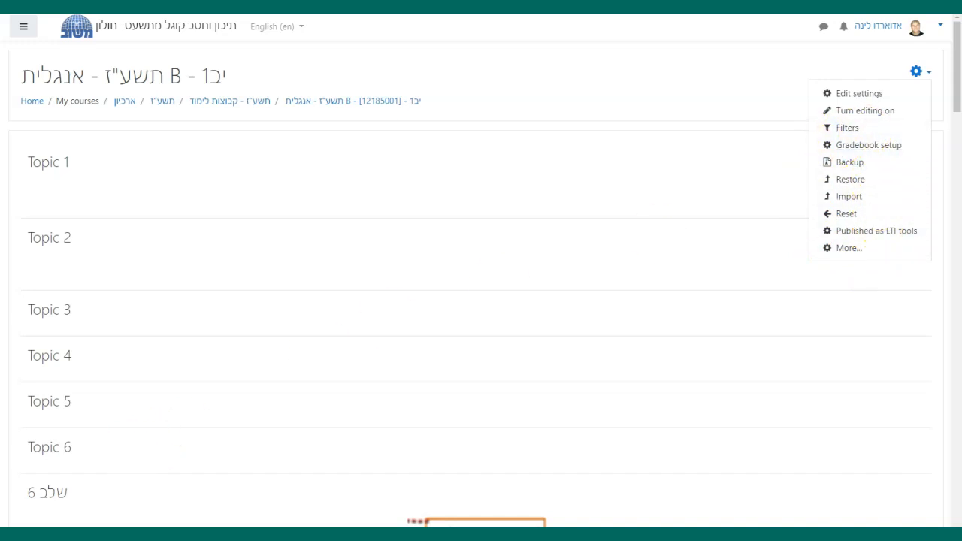
key("Escape")
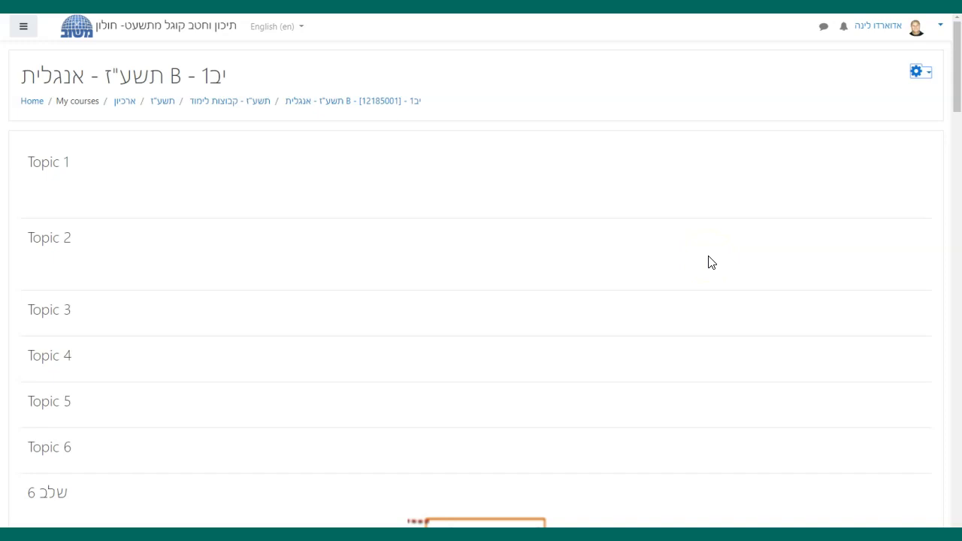
- Open the course's edit settings page and expand the Course format section
left_click(930, 83)
left_click(867, 98)
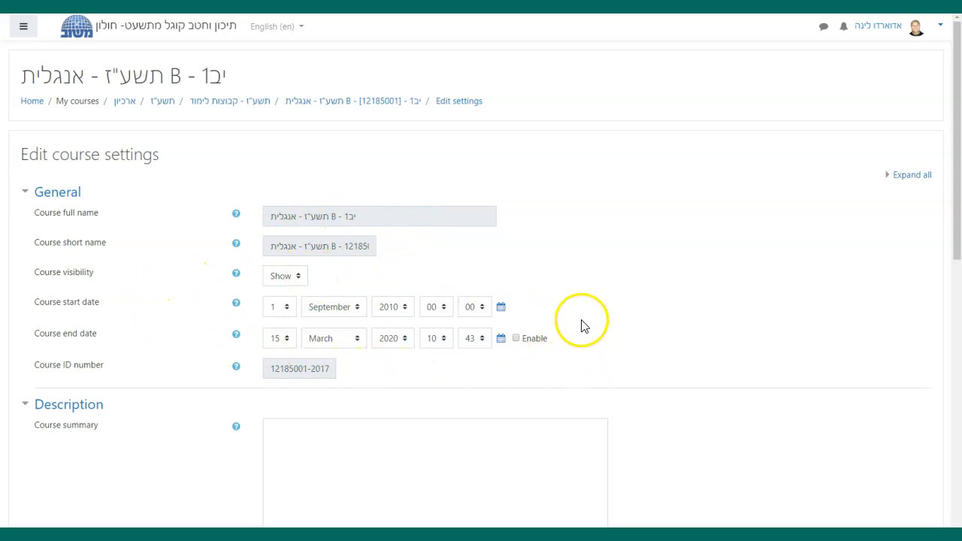
scroll(174, 340, "down", 1)
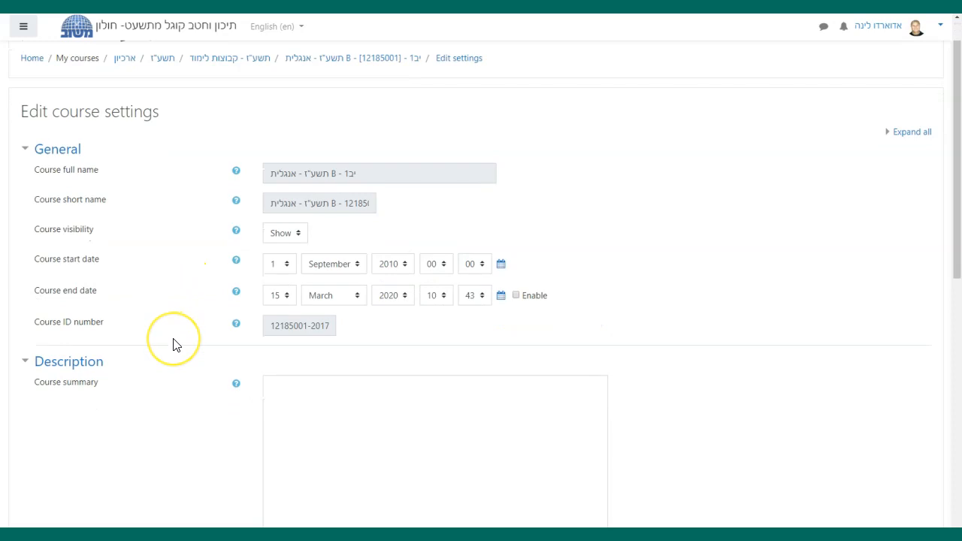
scroll(174, 344, "down", 4)
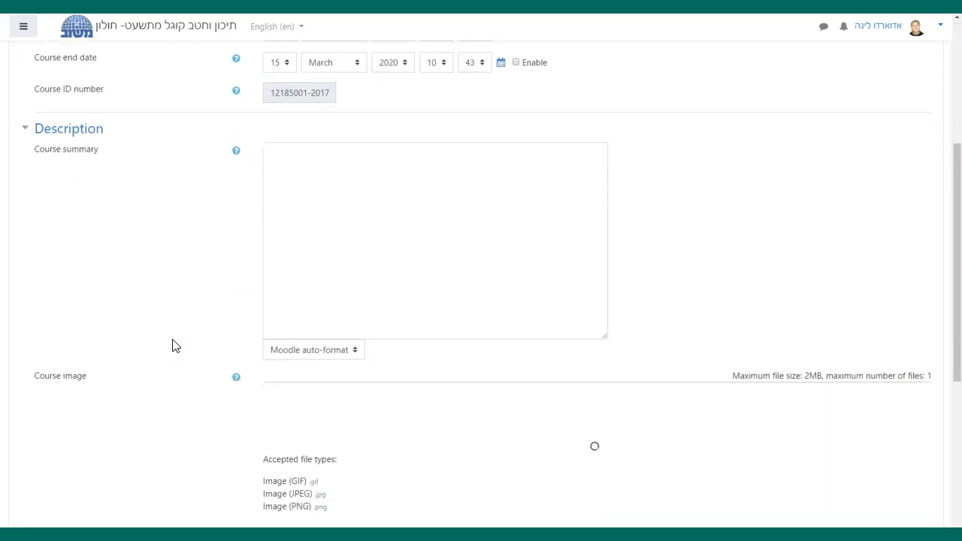
scroll(172, 346, "down", 4)
left_click(167, 346)
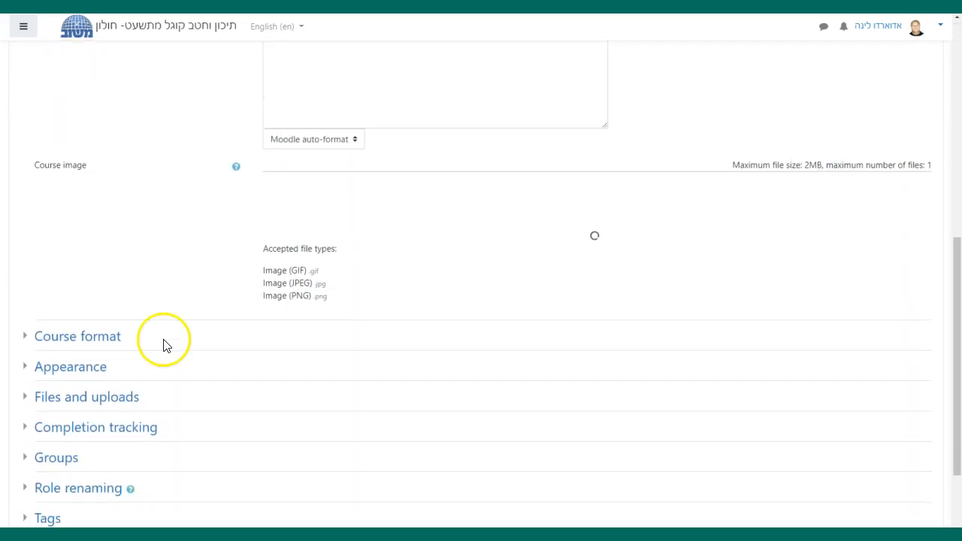
left_click(40, 344)
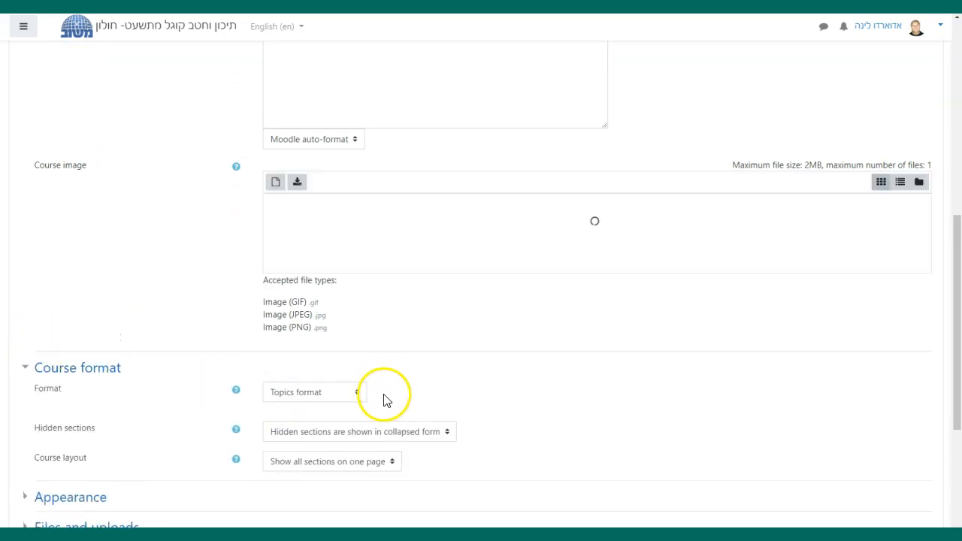
scroll(382, 395, "down", 1)
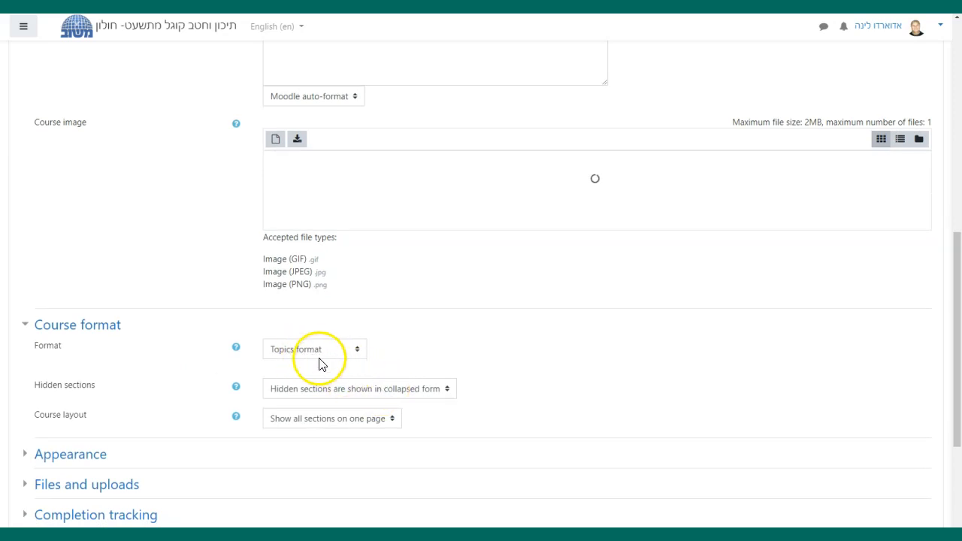
- Review the available course formats, keep Topics format, and save and display the course
left_click(357, 352)
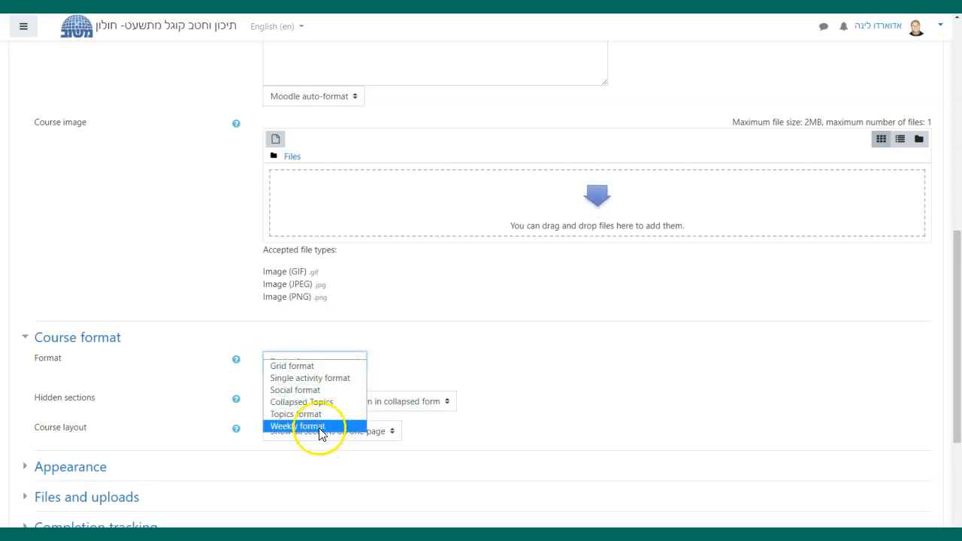
left_click(305, 391)
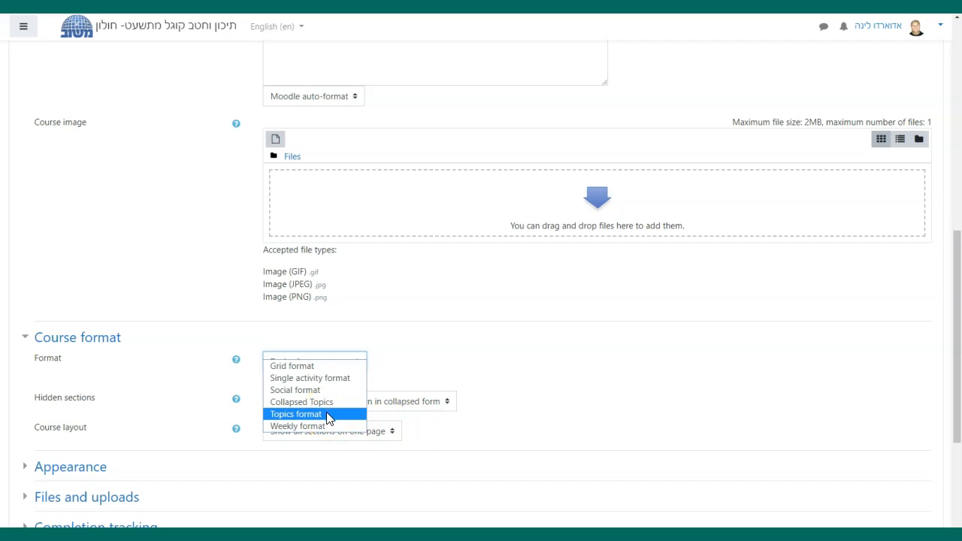
left_click(505, 412)
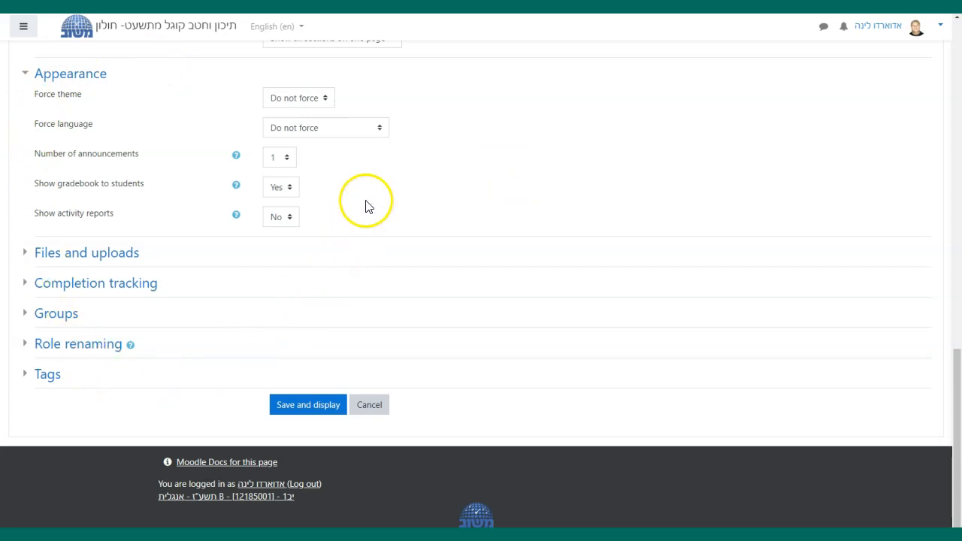
left_click(314, 415)
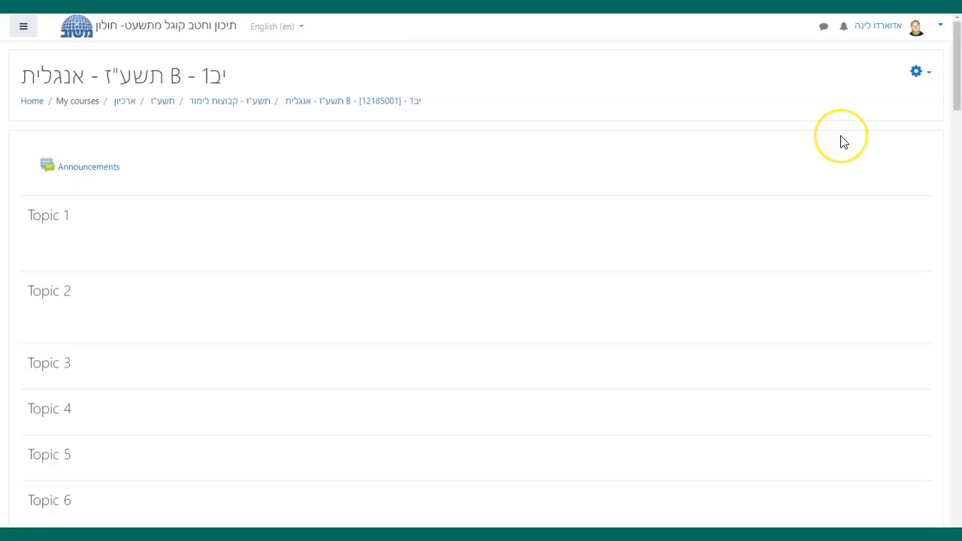
- Turn editing on for the course and rename the Topic 1 section as Week 1
left_click(927, 74)
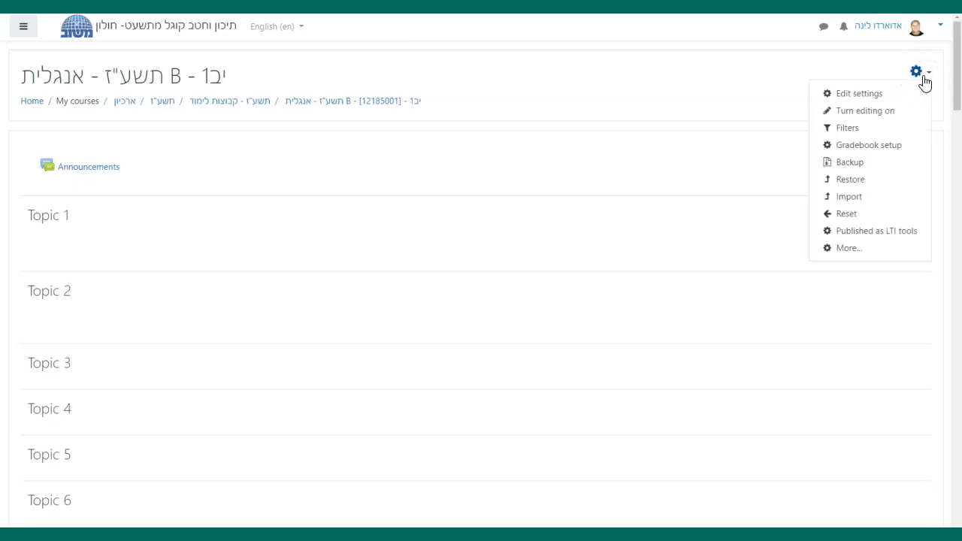
left_click(862, 119)
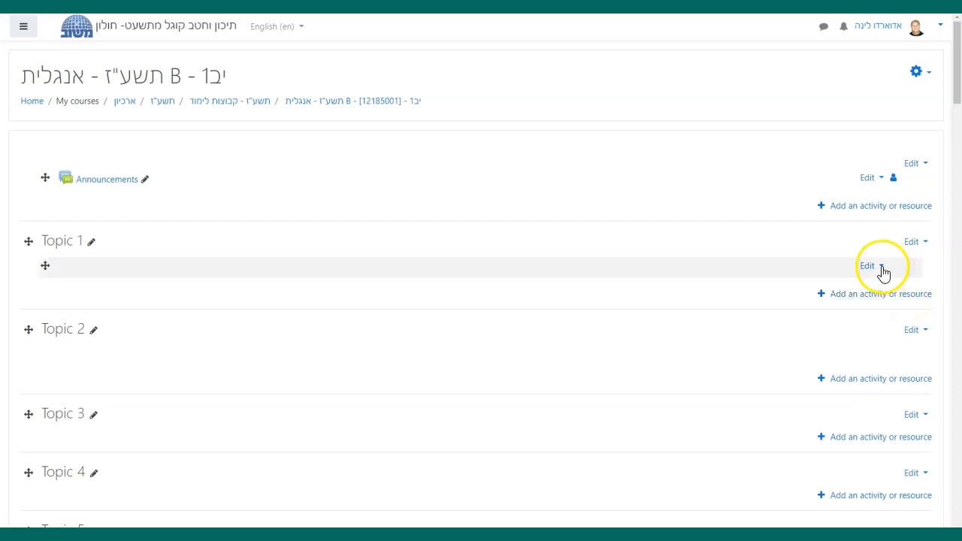
left_click(91, 245)
left_click(90, 252)
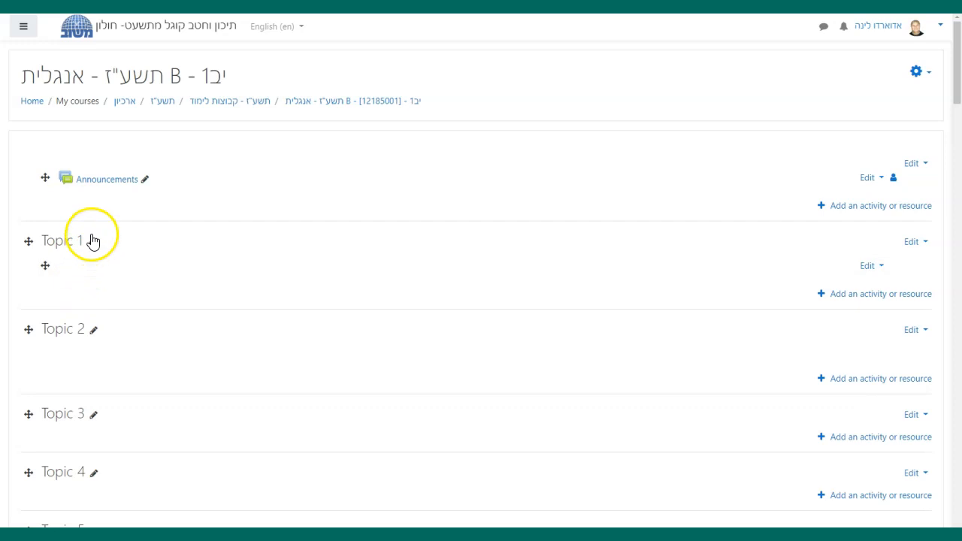
left_click(91, 242)
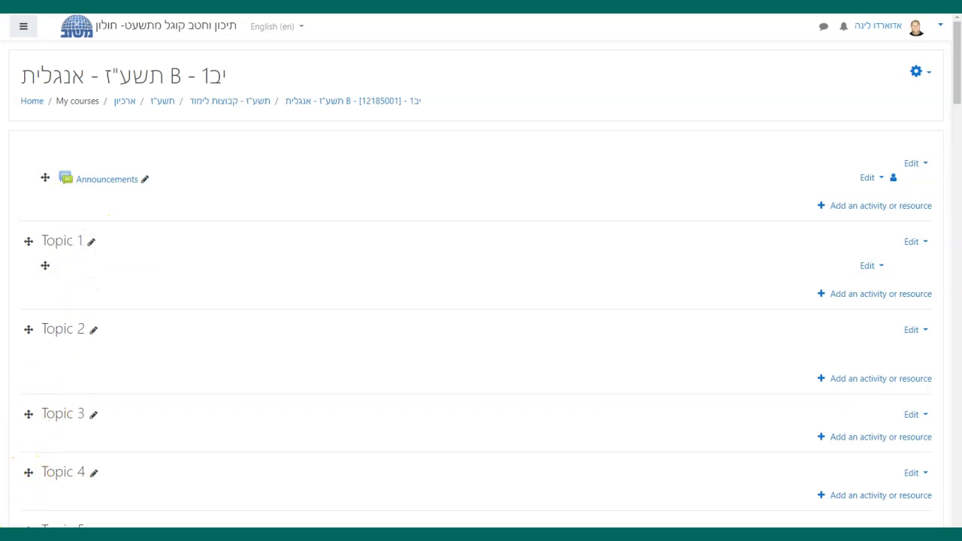
left_click(77, 241)
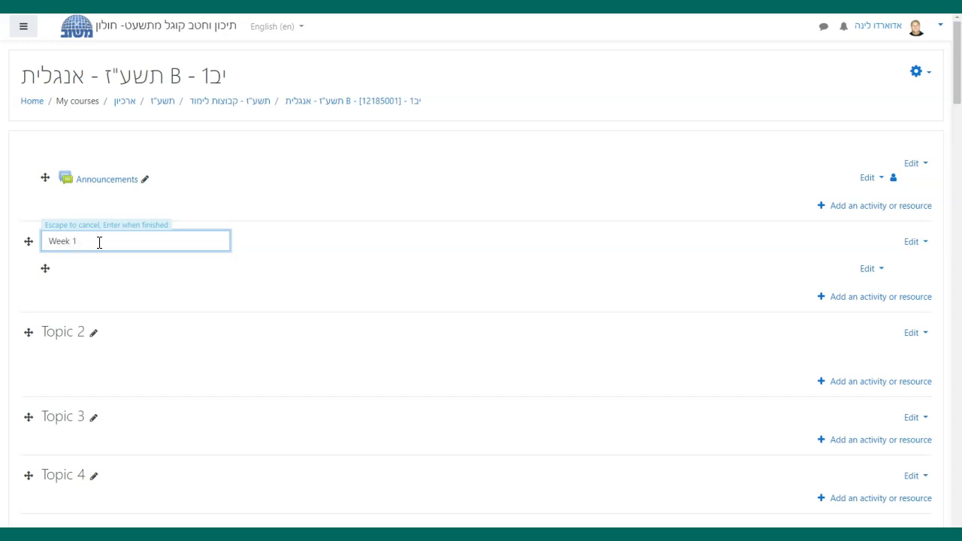
type("Week 1")
key("Return")
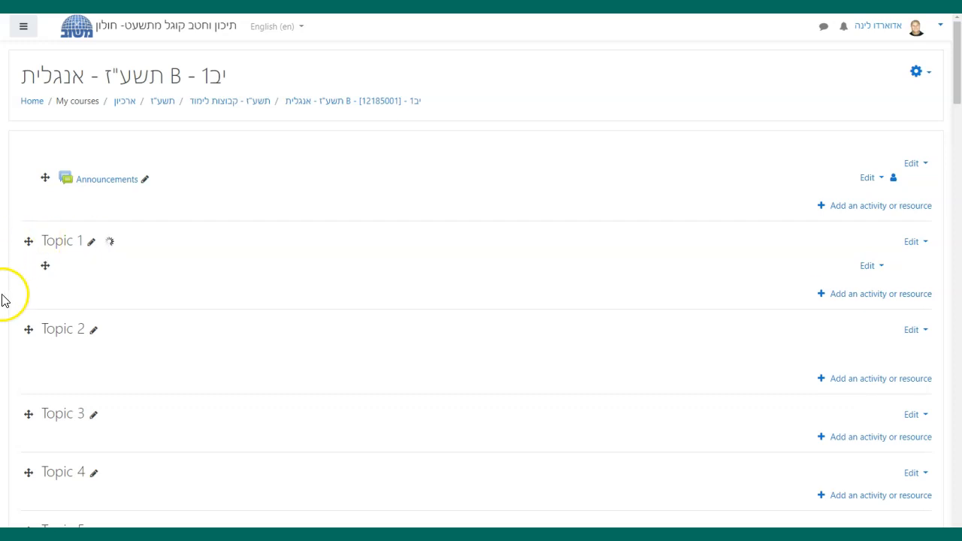
- Edit the Topic 2 section, give it the custom name Week 2, and save the changes
left_click(913, 330)
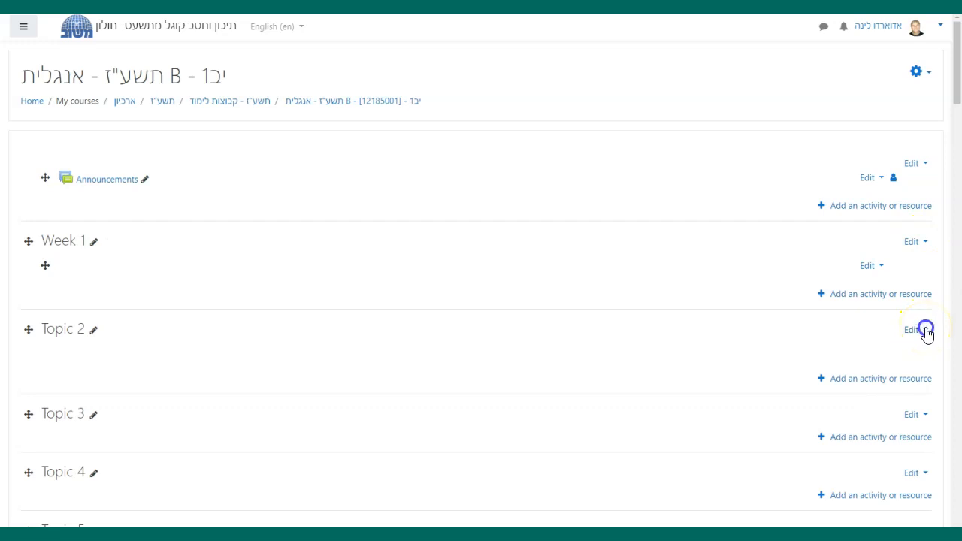
key("Escape")
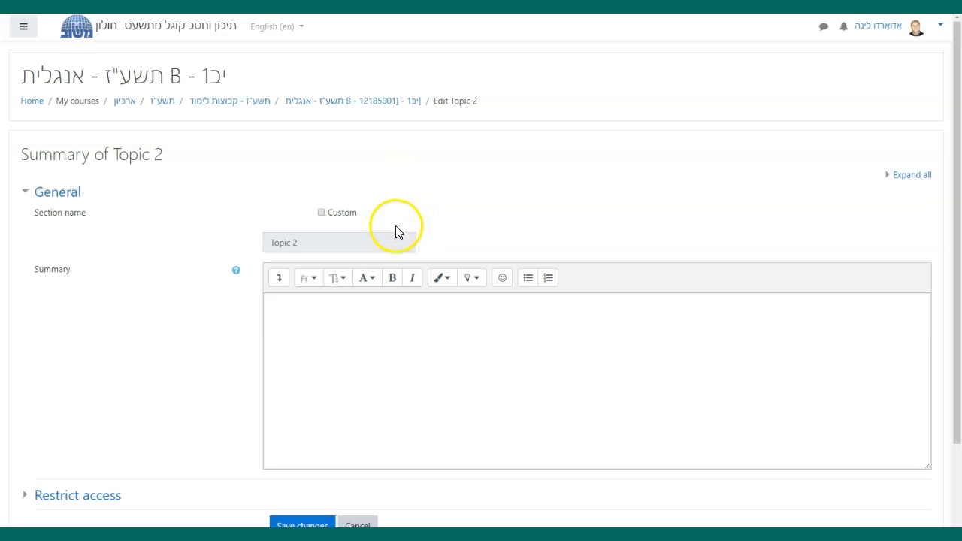
left_click(321, 214)
left_click(297, 241)
type("Week")
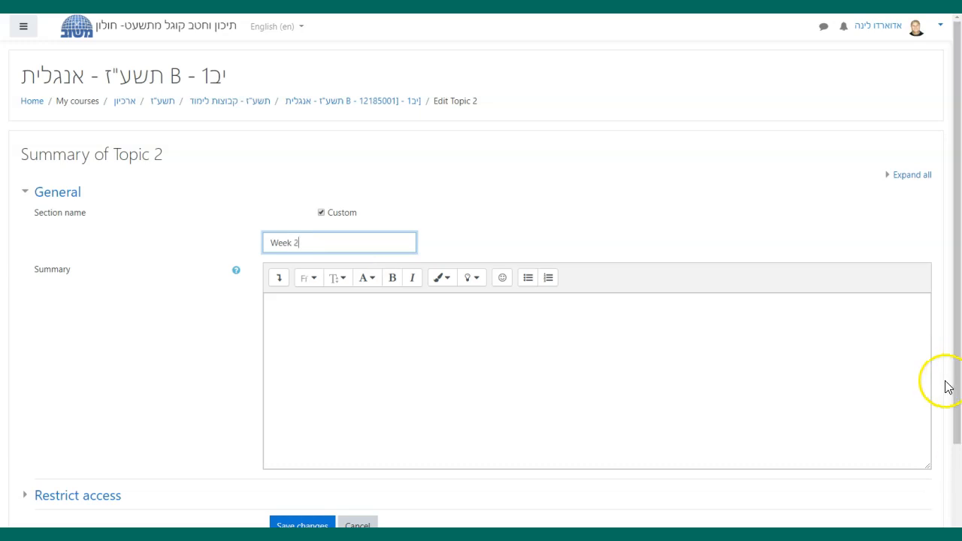
left_click(727, 454)
scroll(727, 454, "down", 1)
left_click(301, 457)
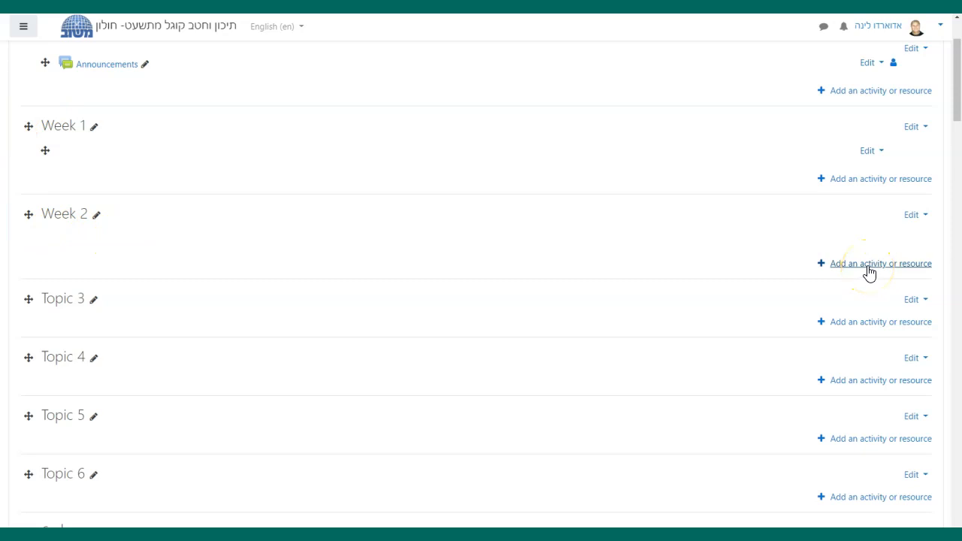
- Start adding an activity or resource to the Week 1 section and choose the Page resource
left_click(865, 181)
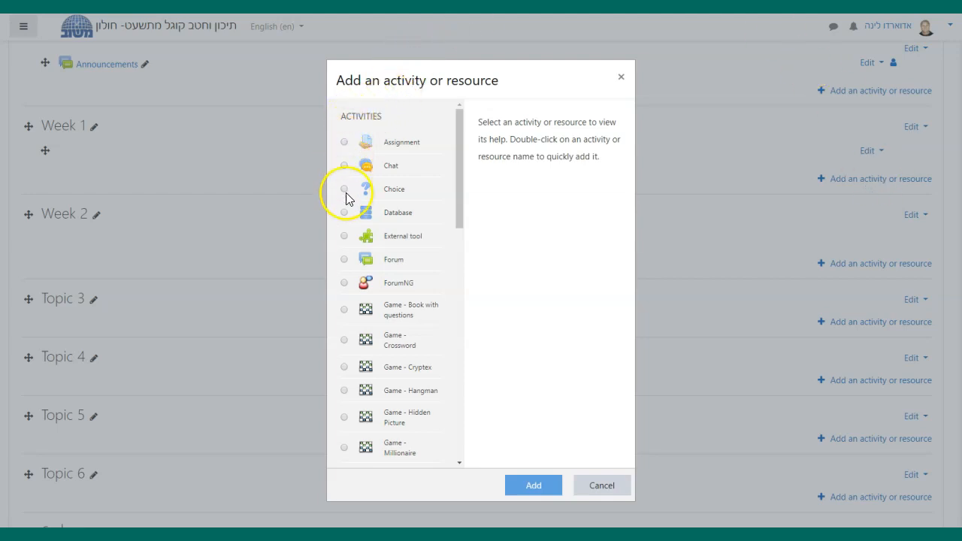
left_click_drag(458, 200, 464, 413)
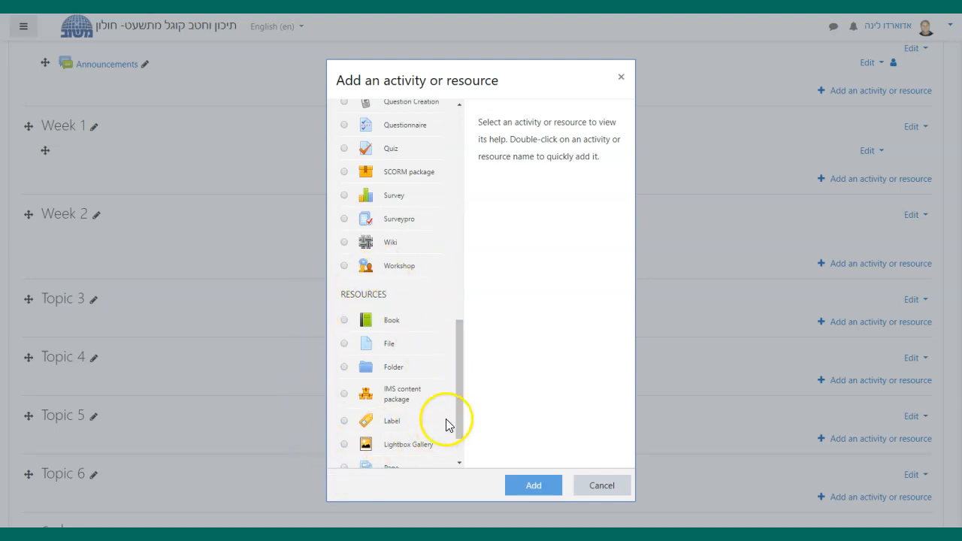
left_click_drag(460, 426, 460, 434)
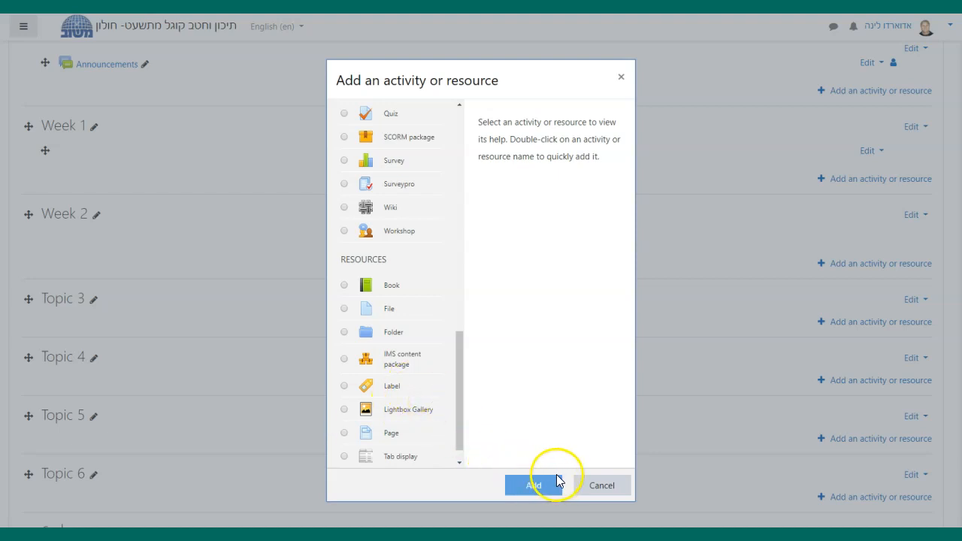
left_click(343, 435)
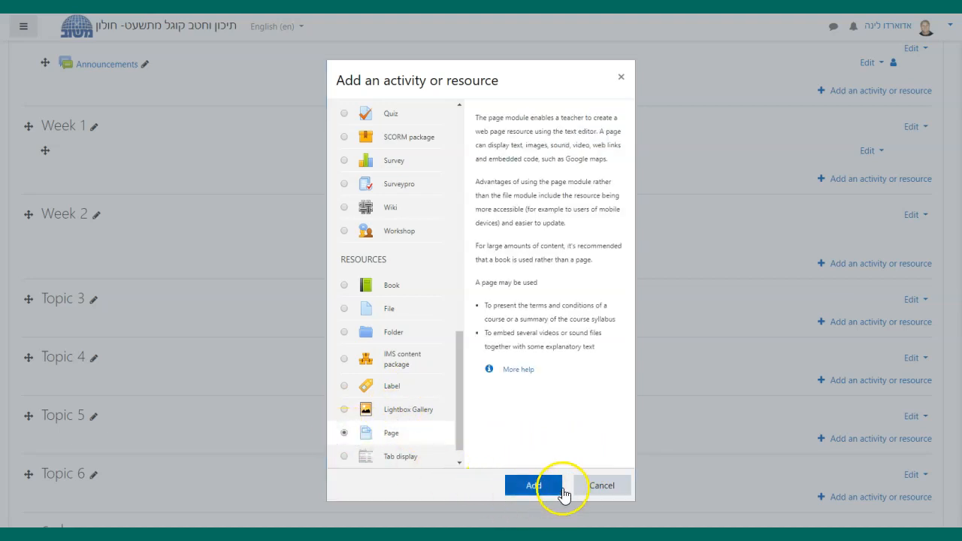